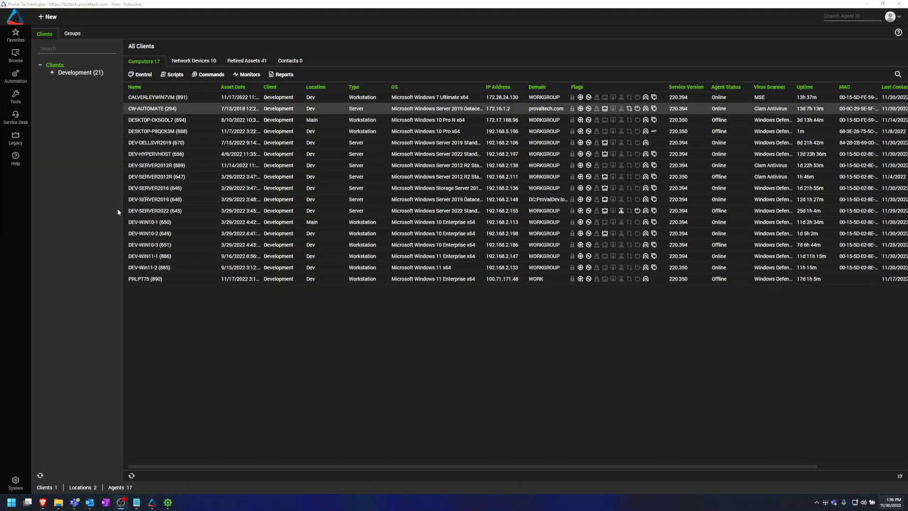
Step: Review the installed plugins in Plugin Manager, then minimize it and return to the Solution Center results
{"action": "left_click", "coordinate": [16, 479]}
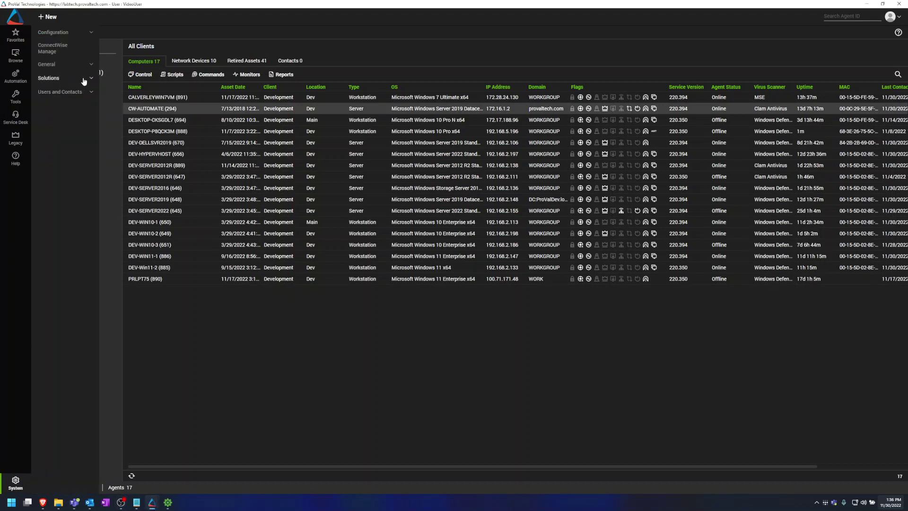
{"action": "left_click", "coordinate": [82, 78]}
{"action": "left_click", "coordinate": [56, 89]}
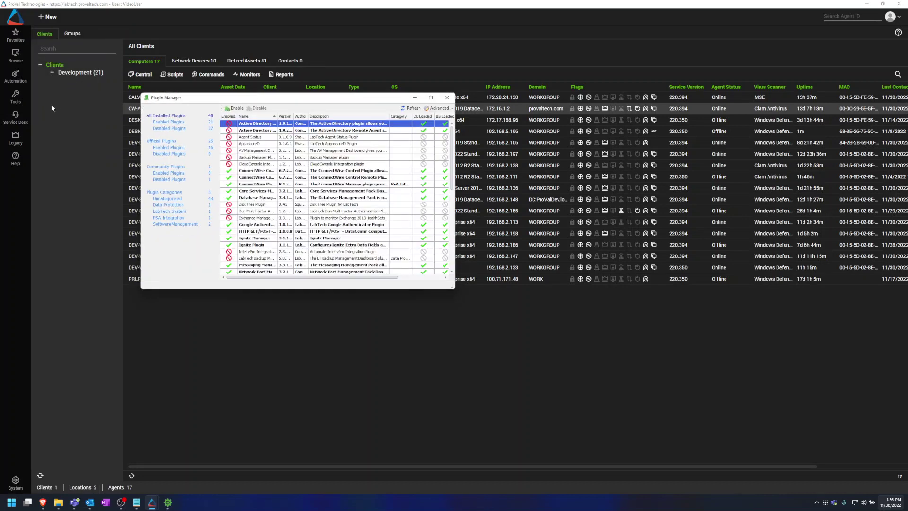
{"action": "left_click_drag", "start_coordinate": [289, 98], "coordinate": [292, 104]}
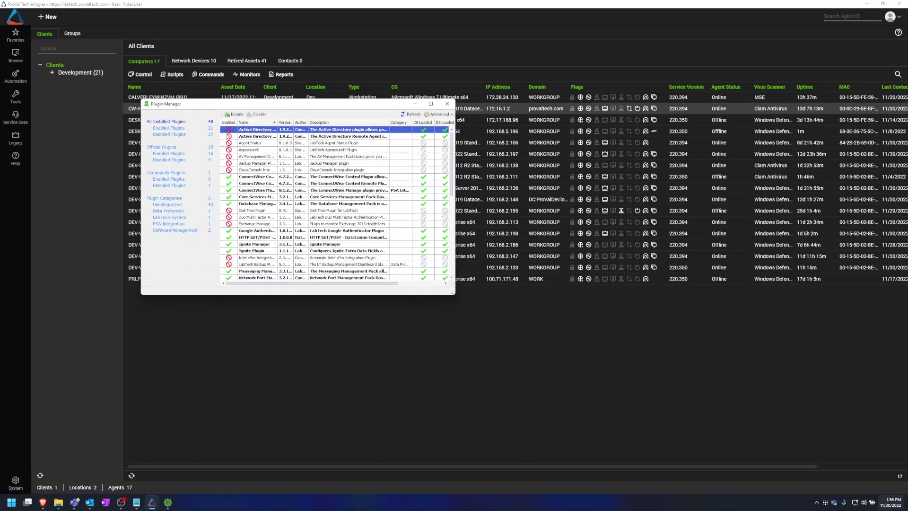
{"action": "left_click", "coordinate": [414, 104]}
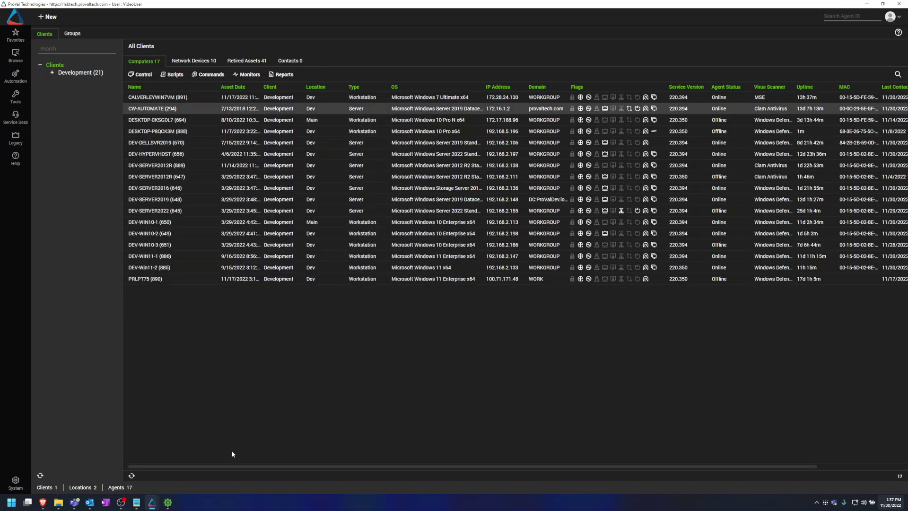
{"action": "left_click", "coordinate": [169, 503]}
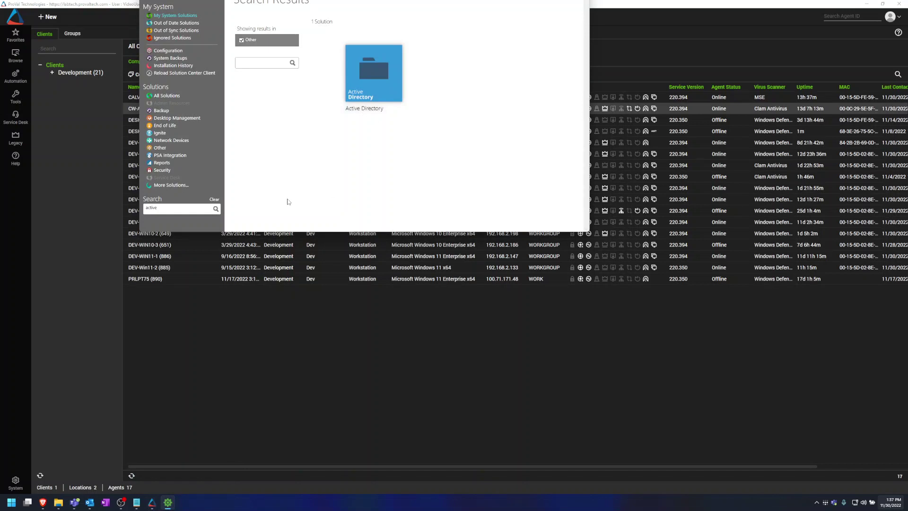
{"action": "left_click", "coordinate": [378, 71]}
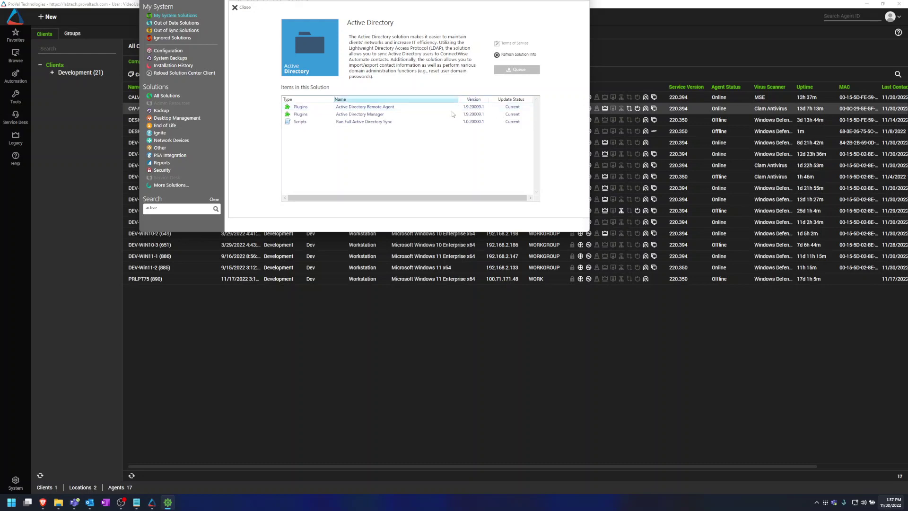
{"action": "left_click", "coordinate": [237, 10]}
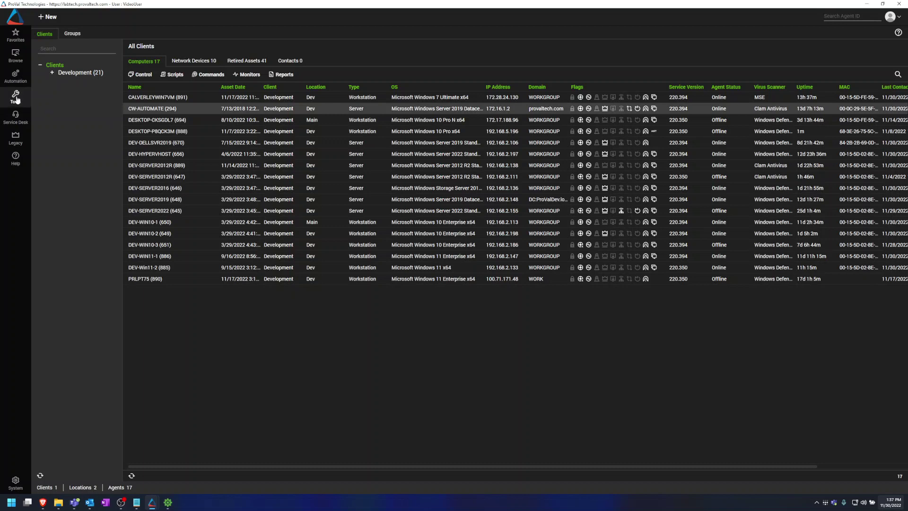
Step: In Plugin Manager, enable the Active Directory plugin, declining the database agent restart
{"action": "left_click", "coordinate": [16, 482]}
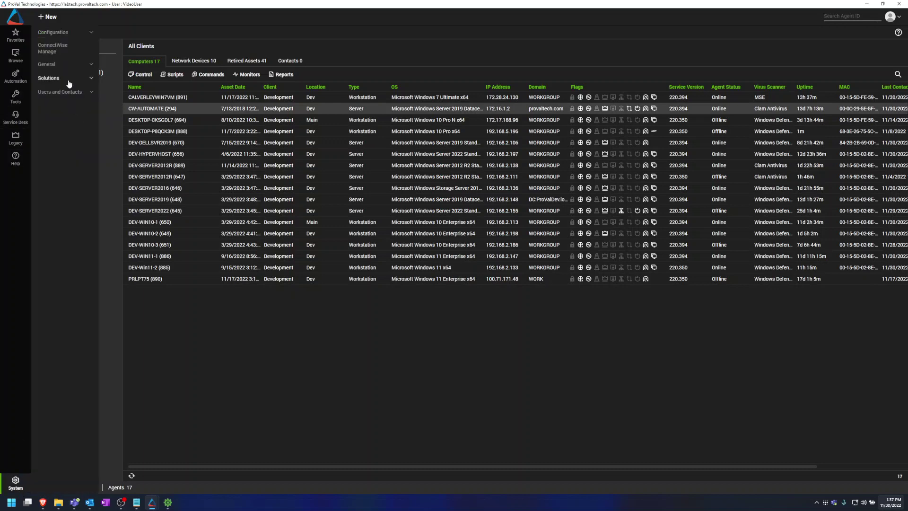
{"action": "left_click", "coordinate": [68, 81]}
{"action": "left_click", "coordinate": [61, 90]}
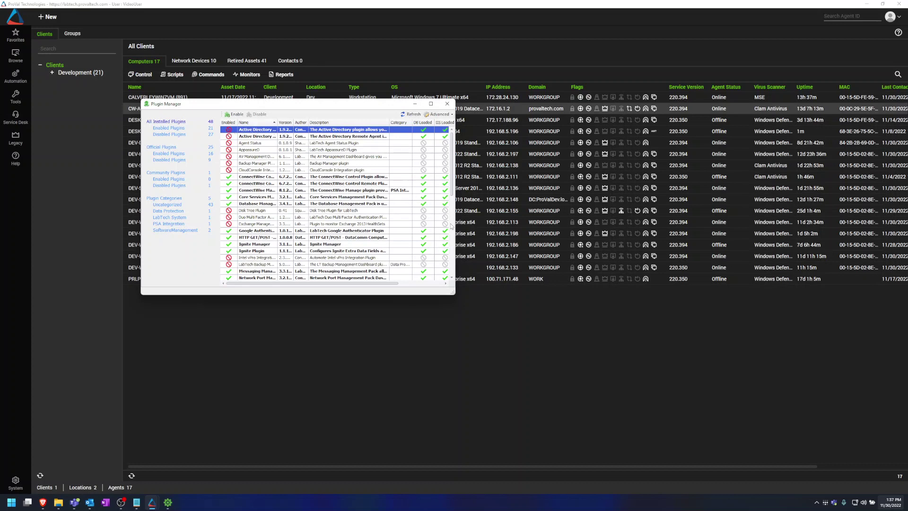
{"action": "right_click", "coordinate": [250, 132]}
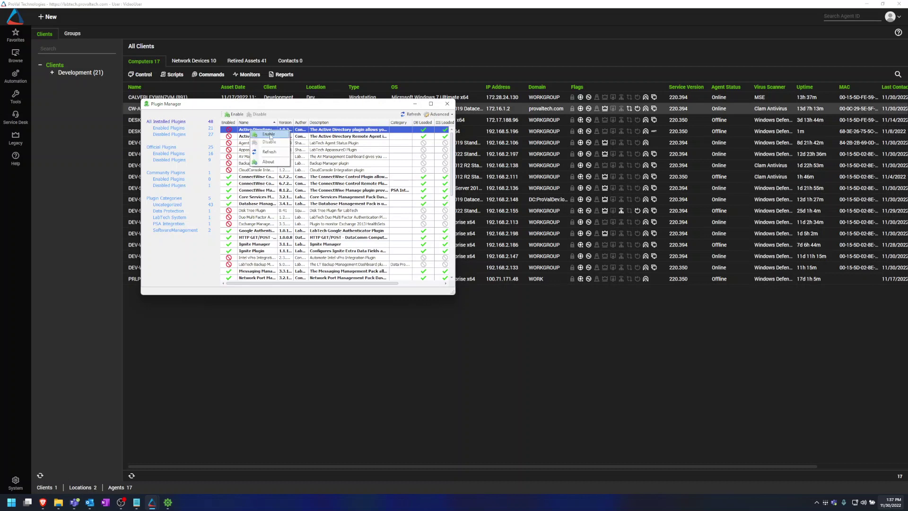
{"action": "left_click", "coordinate": [268, 134]}
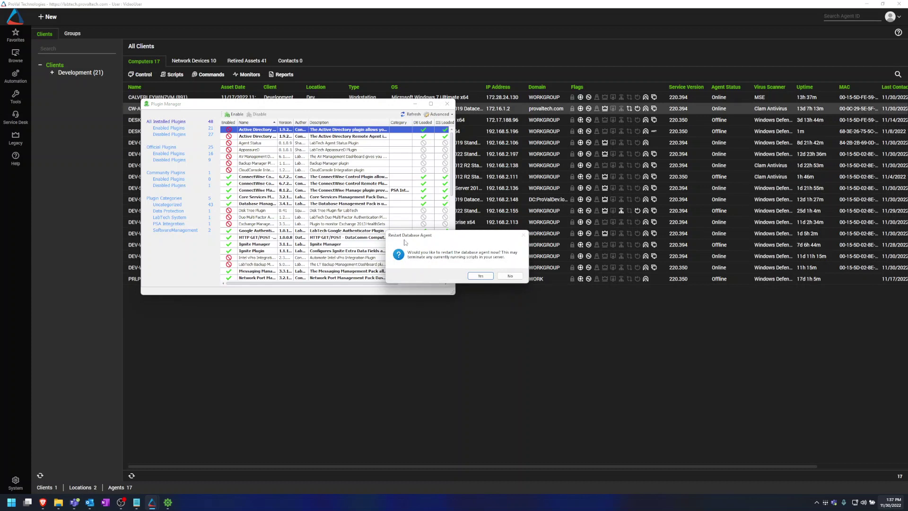
{"action": "left_click", "coordinate": [507, 280]}
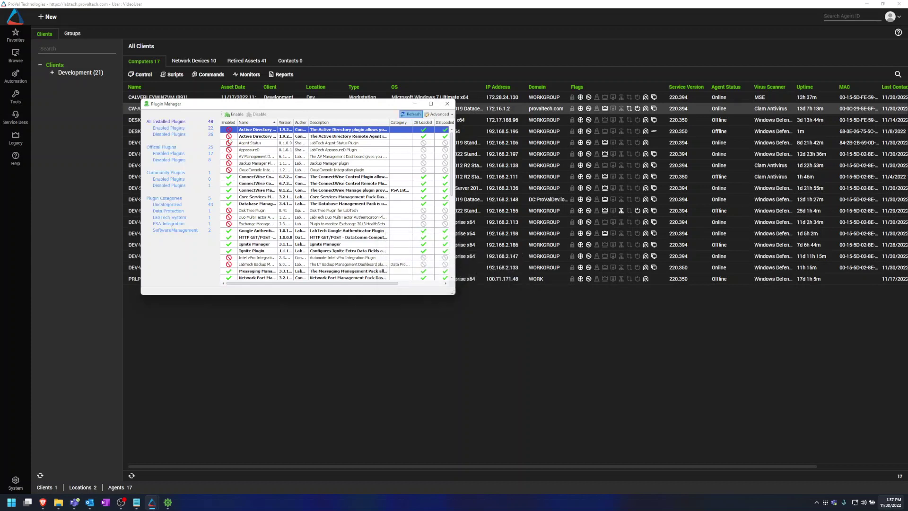
Step: Enable the Active Directory Remote Agent plugin without restarting the database agent, then close Plugin Manager
{"action": "right_click", "coordinate": [232, 137]}
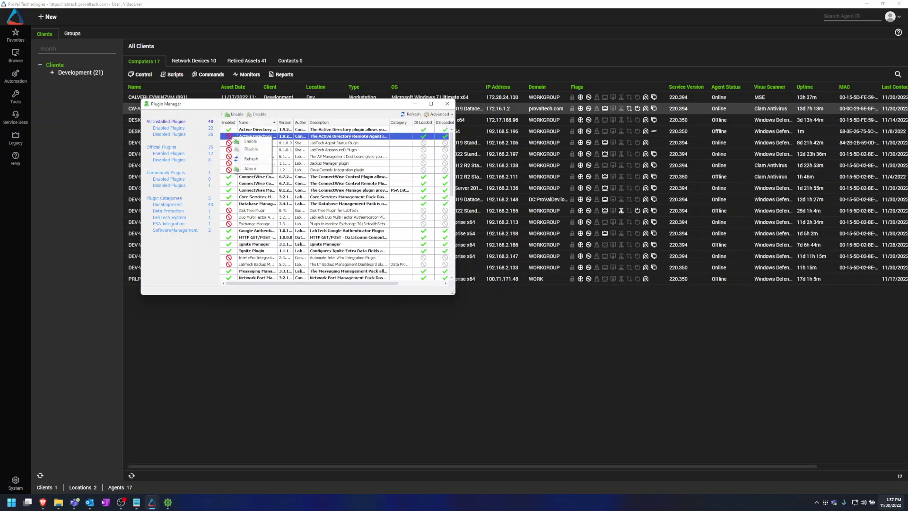
{"action": "left_click", "coordinate": [251, 142]}
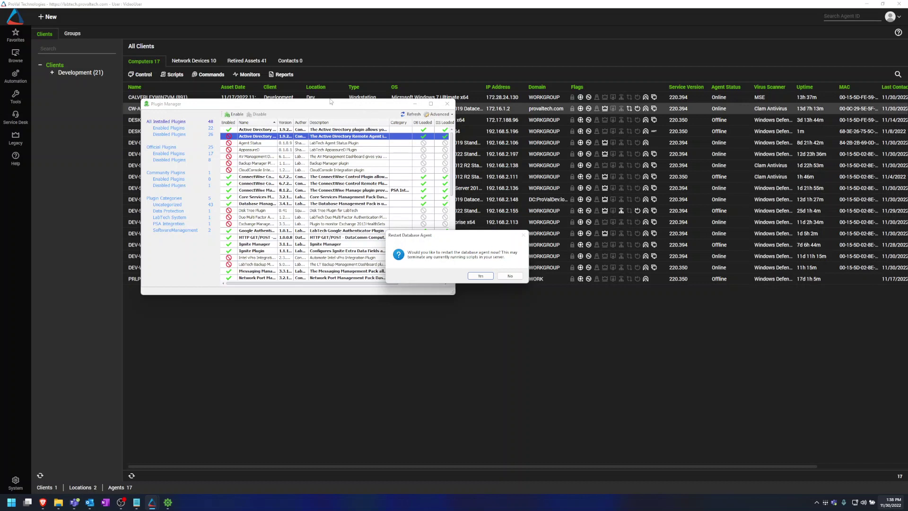
{"action": "left_click", "coordinate": [510, 278]}
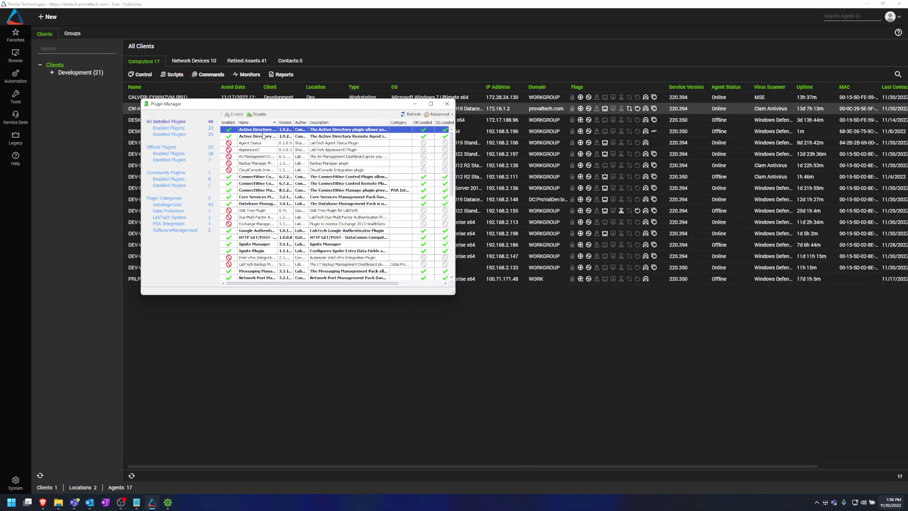
{"action": "left_click", "coordinate": [447, 104]}
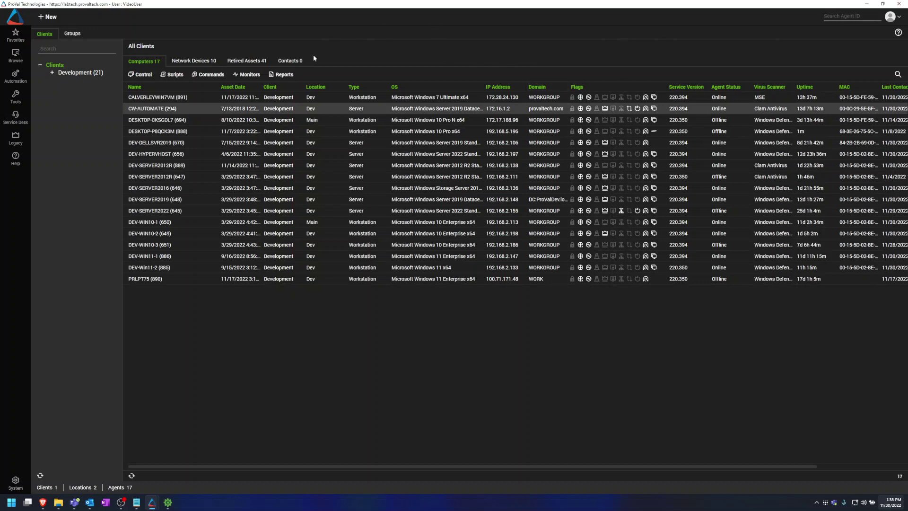
Step: Open the Development client's window from the client list
{"action": "left_click", "coordinate": [16, 97]}
{"action": "double_click", "coordinate": [74, 72]}
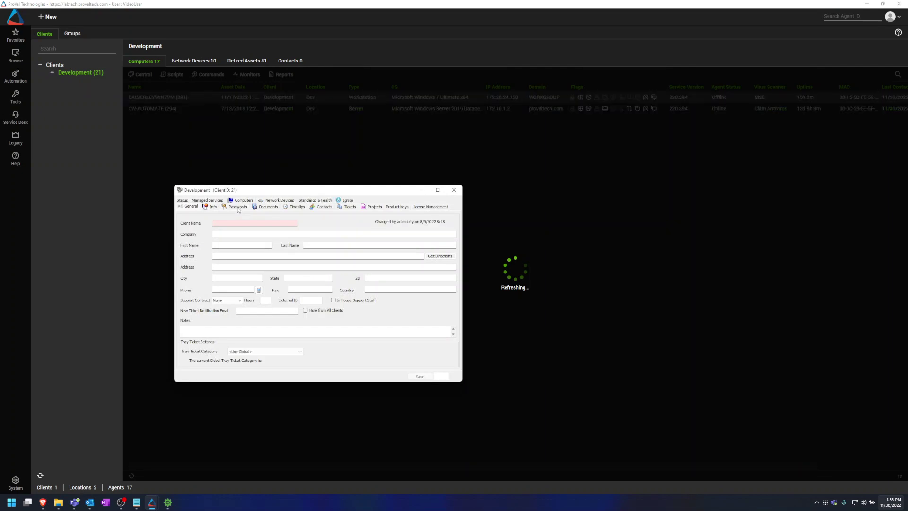
Step: Start a new 'Domian Admin' entry in the Development client's stored passwords
{"action": "left_click", "coordinate": [238, 207]}
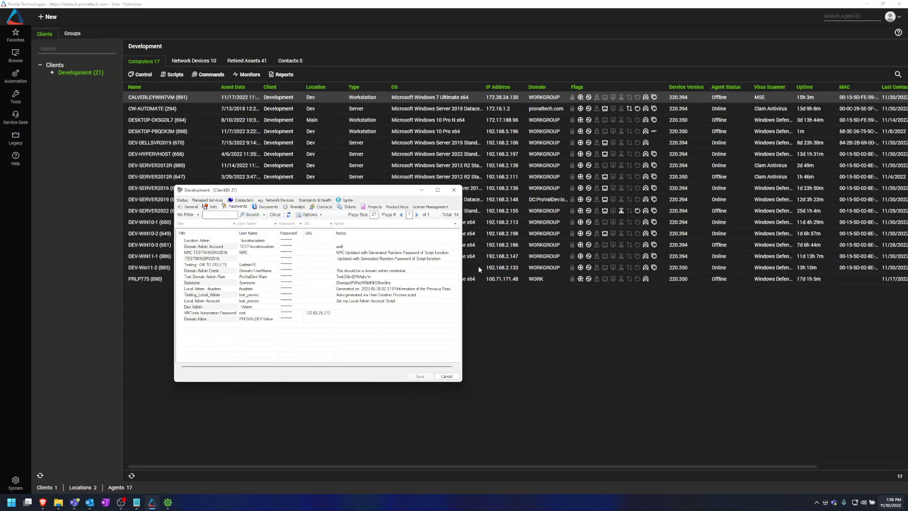
{"action": "right_click", "coordinate": [217, 326]}
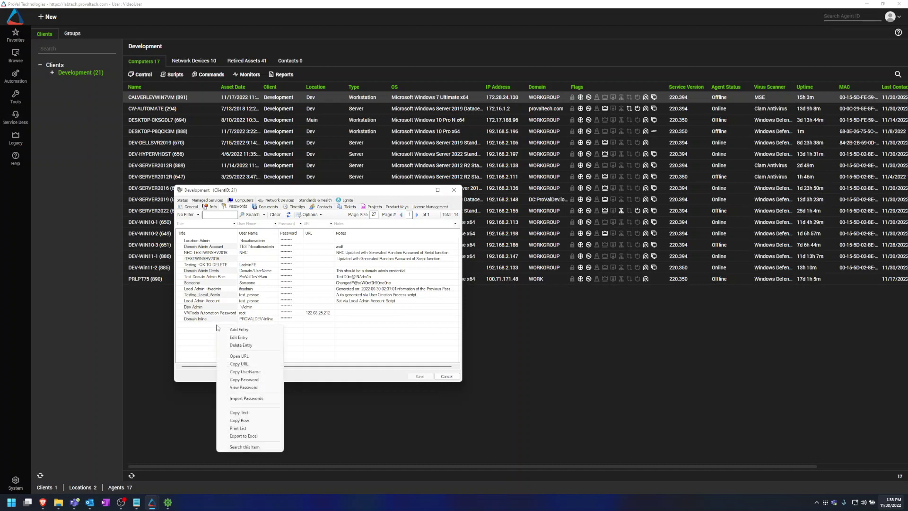
{"action": "left_click", "coordinate": [229, 329]}
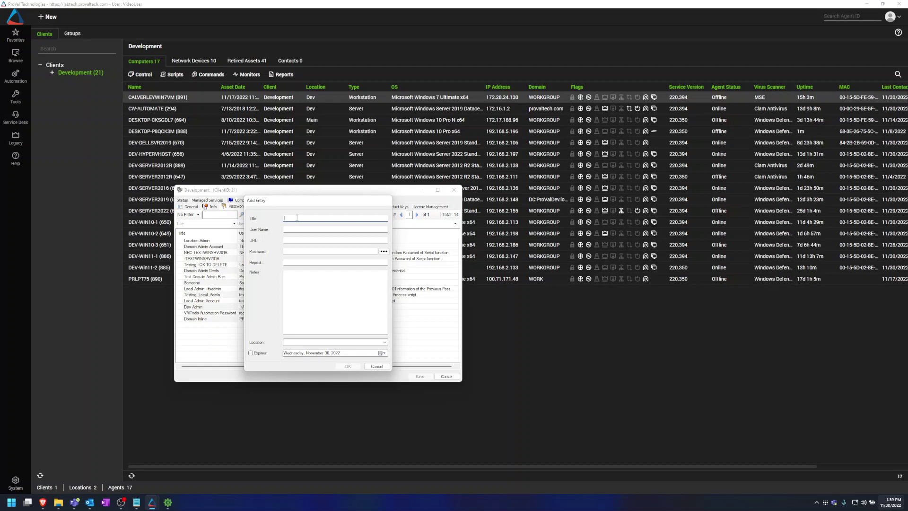
{"action": "type", "text": "Domian Admin"}
{"action": "key", "text": "Tab"}
{"action": "left_click", "coordinate": [300, 251]}
{"action": "left_click", "coordinate": [300, 262]}
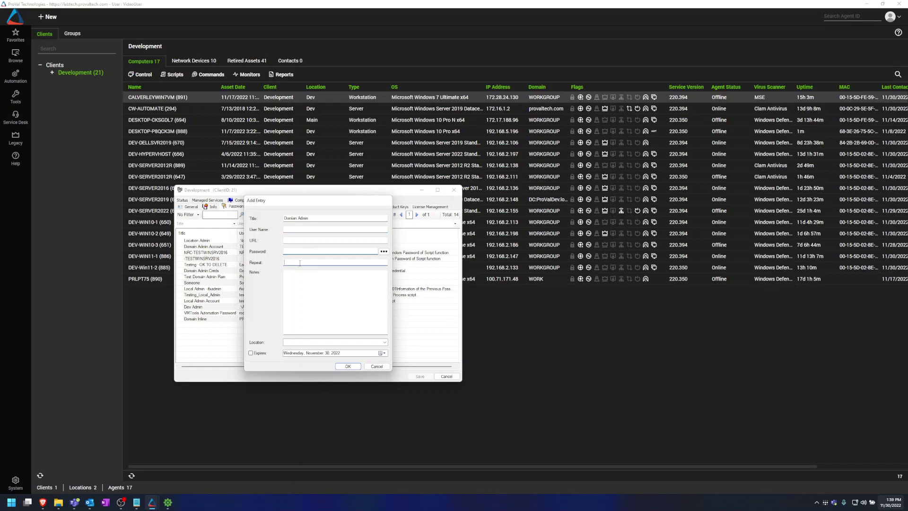
Step: Discard the unsaved password entry and close the Passwords window
{"action": "left_click", "coordinate": [376, 366]}
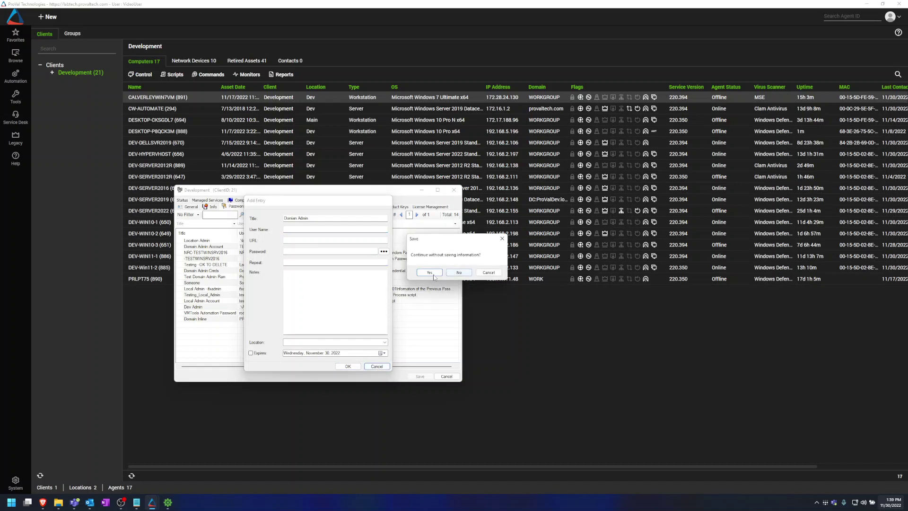
{"action": "left_click", "coordinate": [428, 275]}
{"action": "left_click", "coordinate": [446, 377]}
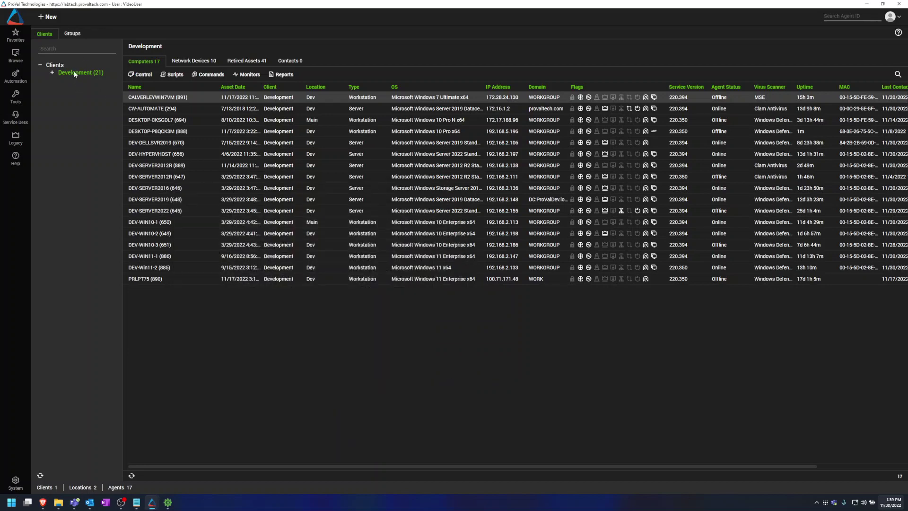
Step: Give the Development domain the Domain Admin credentials, refresh until status shows Pending, then close
{"action": "left_click", "coordinate": [16, 96]}
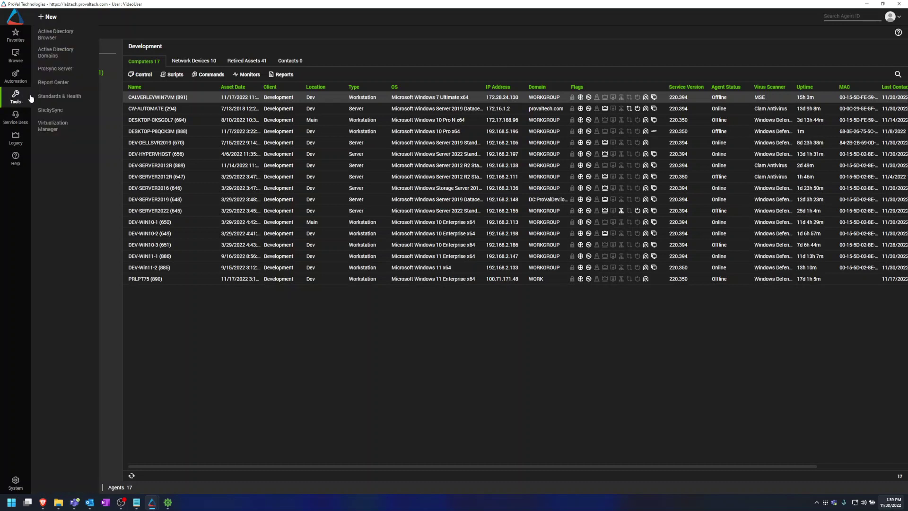
{"action": "left_click", "coordinate": [61, 54]}
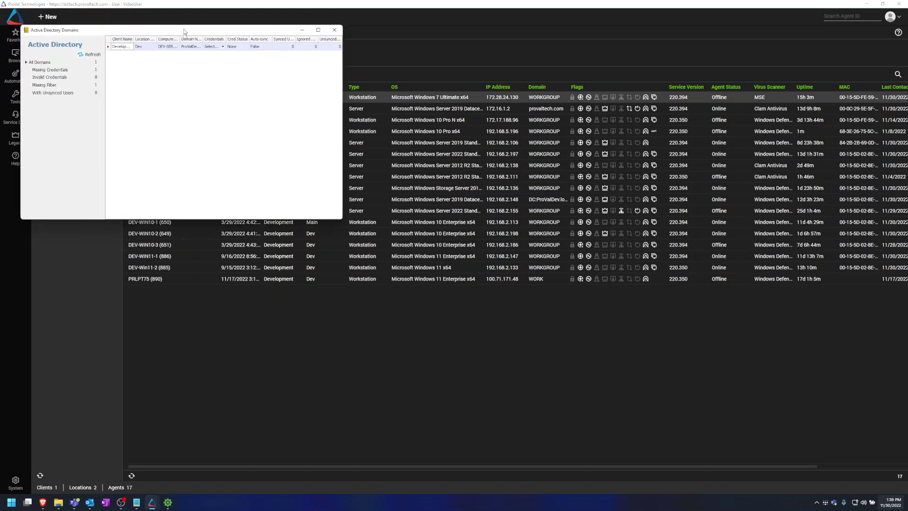
{"action": "left_click_drag", "start_coordinate": [186, 25], "coordinate": [199, 224]}
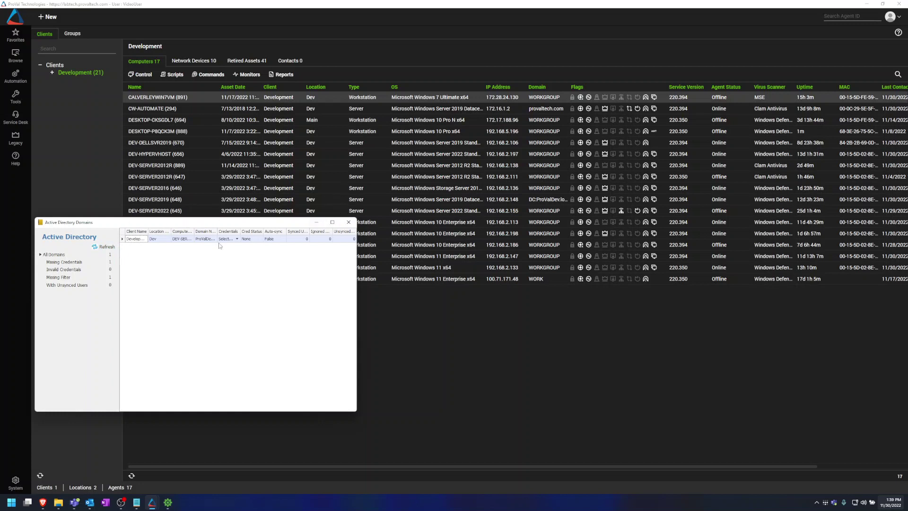
{"action": "left_click_drag", "start_coordinate": [239, 233], "coordinate": [252, 234]}
{"action": "left_click", "coordinate": [249, 240]}
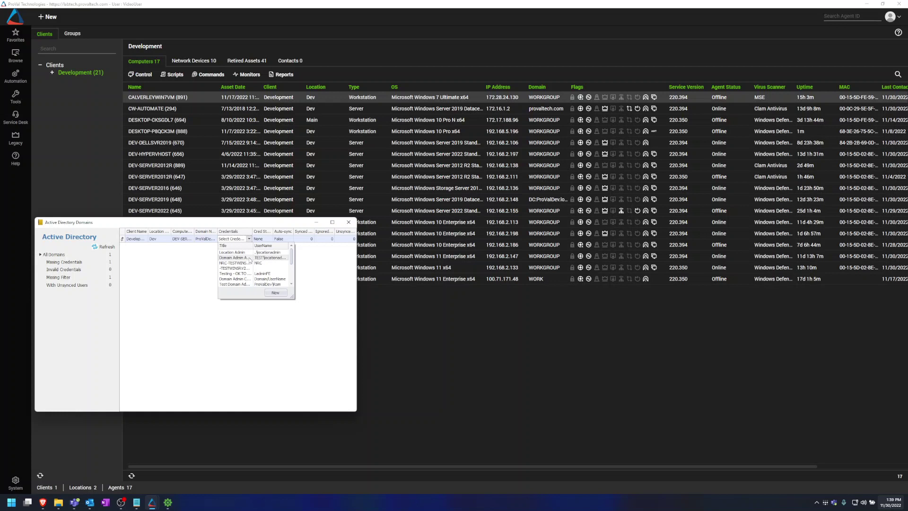
{"action": "left_click", "coordinate": [249, 258]}
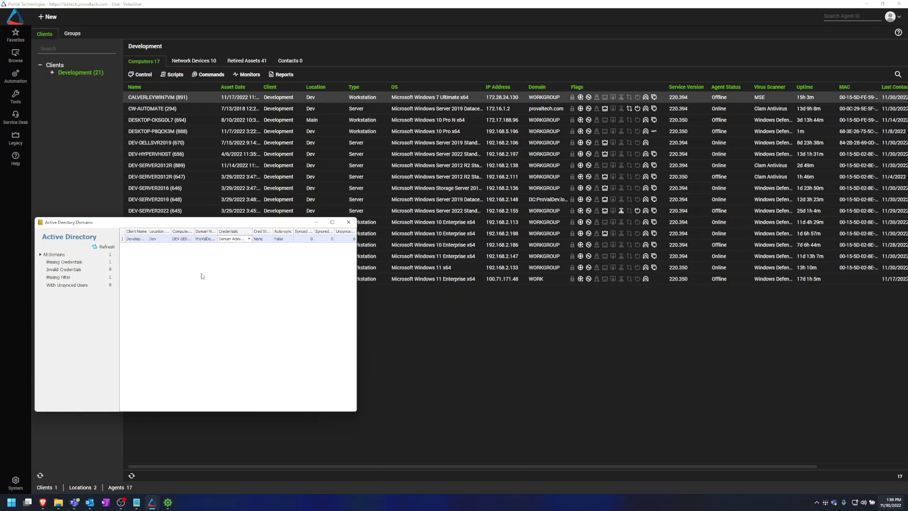
{"action": "left_click", "coordinate": [104, 246]}
{"action": "left_click_drag", "start_coordinate": [273, 231], "coordinate": [281, 231]}
{"action": "left_click", "coordinate": [348, 222]}
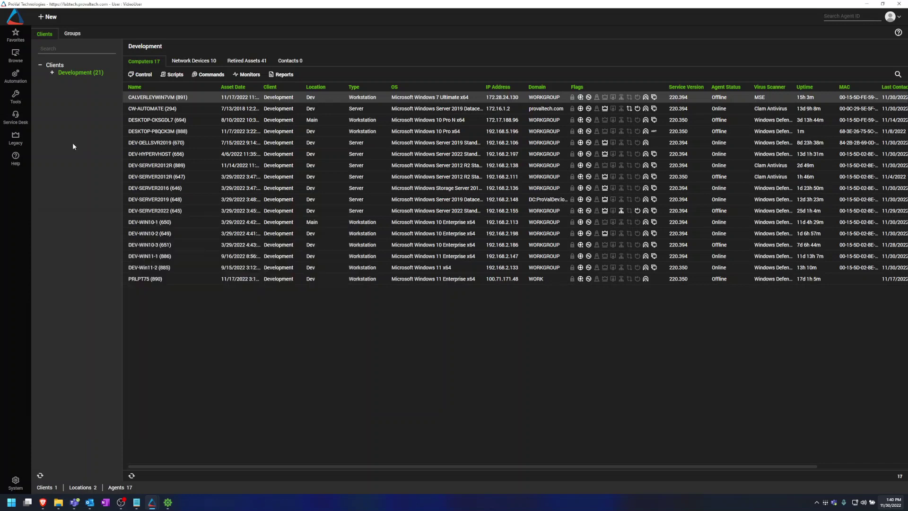
{"action": "left_click", "coordinate": [18, 99]}
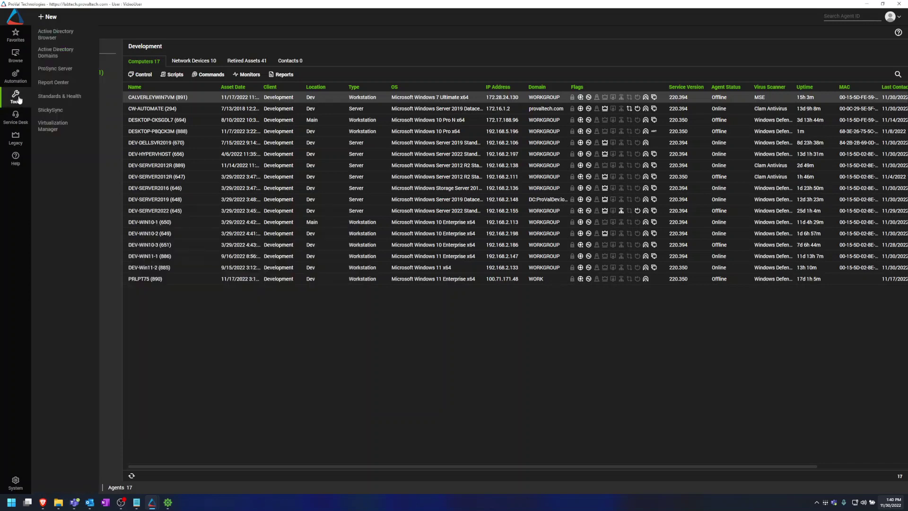
{"action": "left_click", "coordinate": [64, 37]}
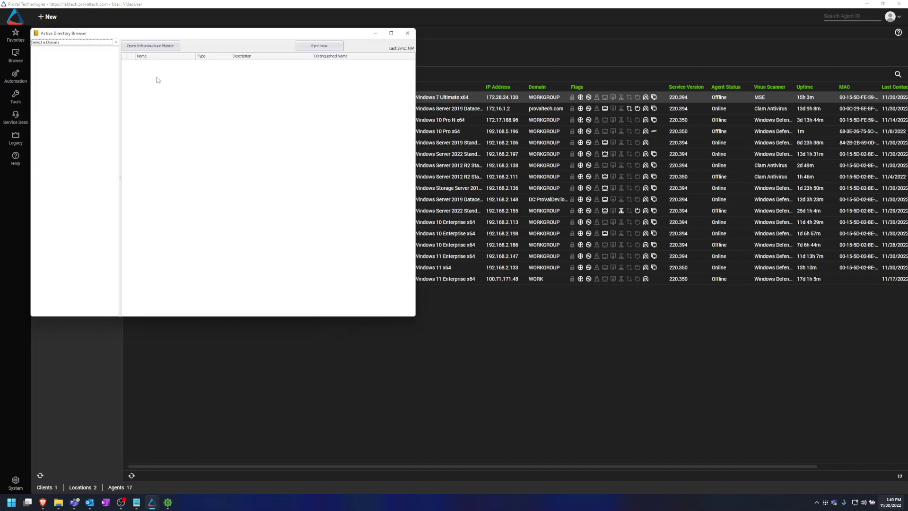
{"action": "left_click", "coordinate": [116, 43]}
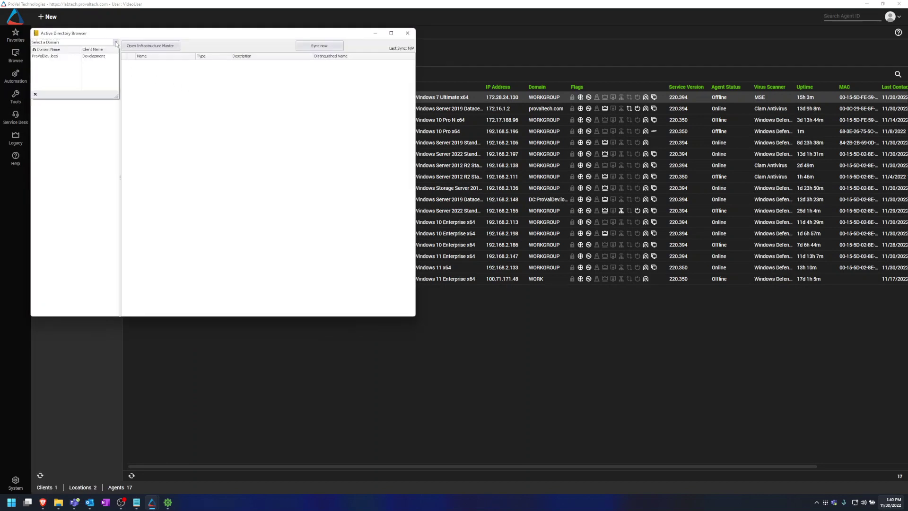
{"action": "left_click", "coordinate": [47, 56]}
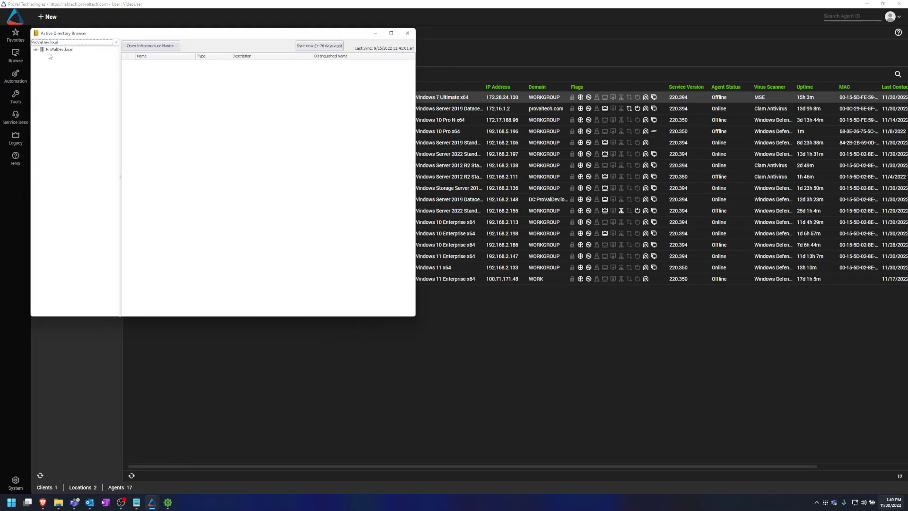
{"action": "left_click", "coordinate": [35, 49]}
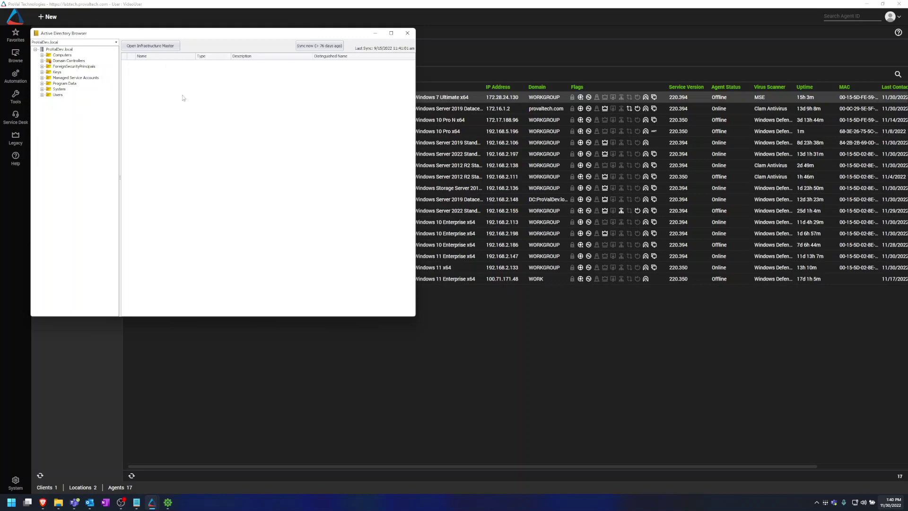
{"action": "left_click", "coordinate": [408, 34]}
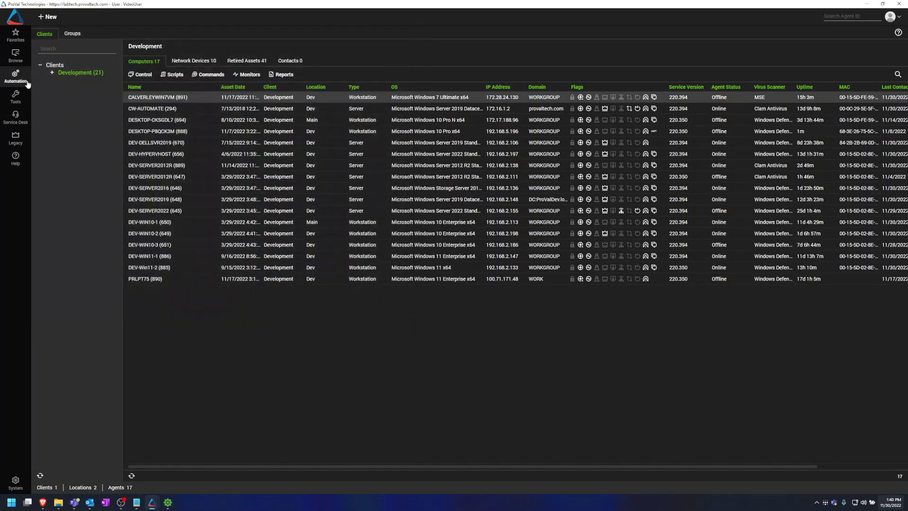
Step: Open Contact Sync for the Development domain from Tools > Active Directory Domains
{"action": "left_click", "coordinate": [21, 97]}
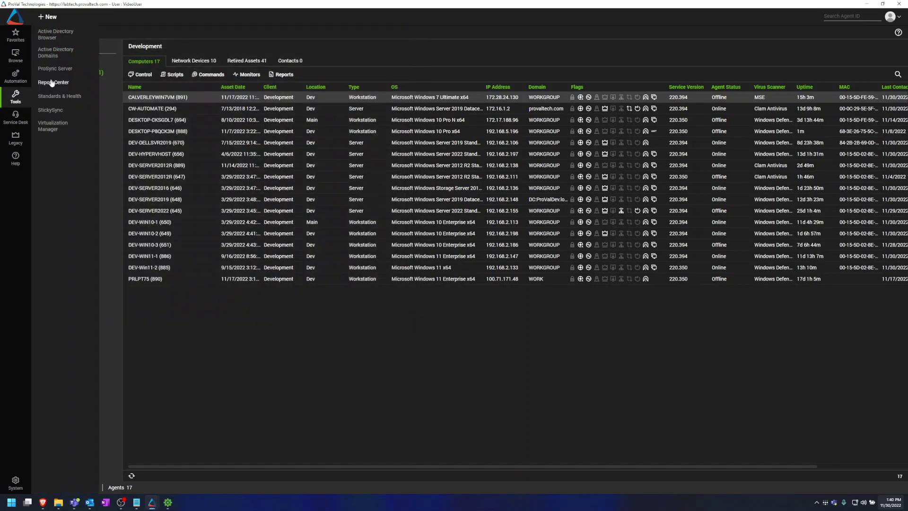
{"action": "left_click", "coordinate": [61, 53]}
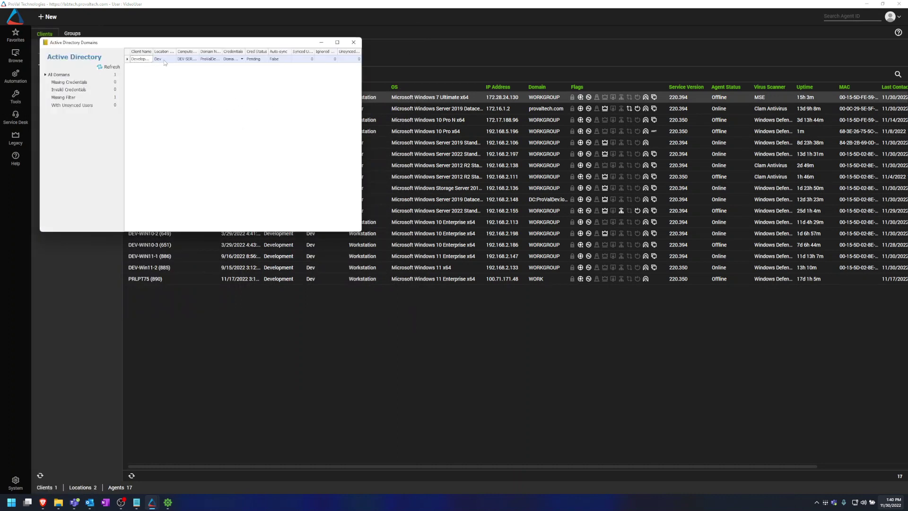
{"action": "double_click", "coordinate": [165, 60]}
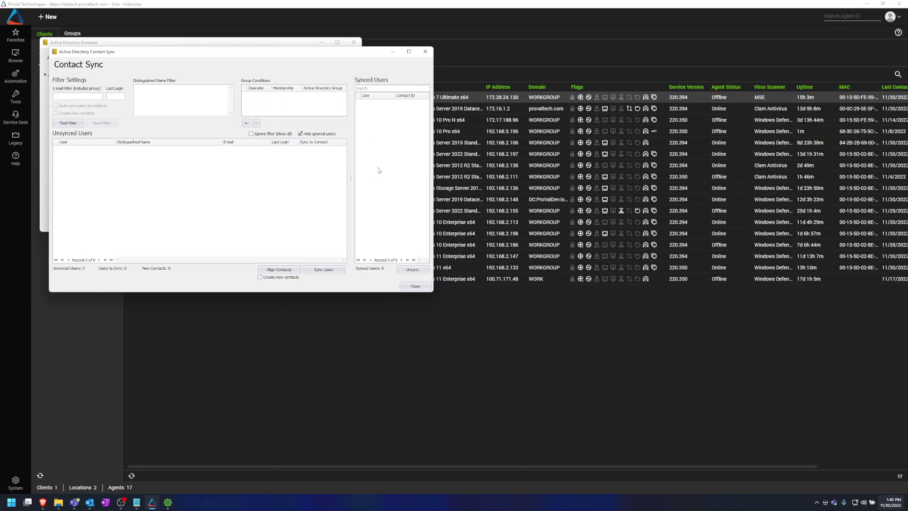
{"action": "left_click_drag", "start_coordinate": [179, 51], "coordinate": [179, 54]}
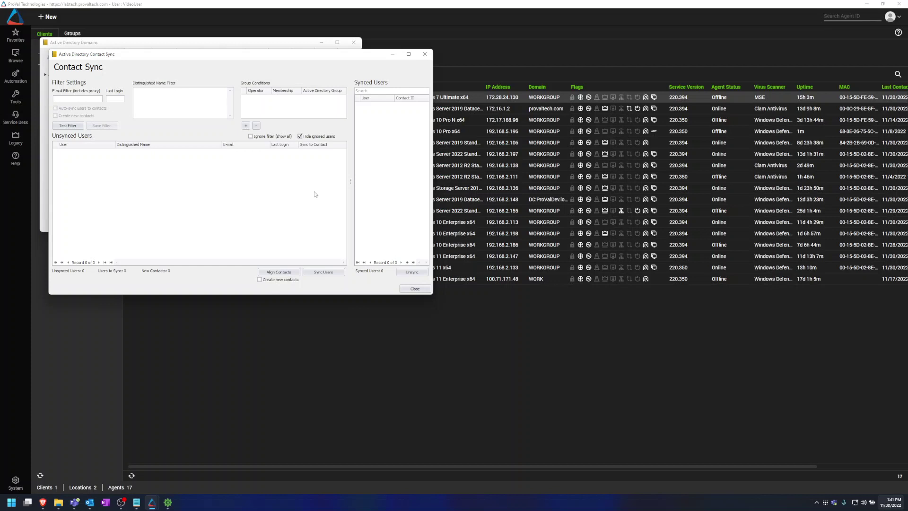